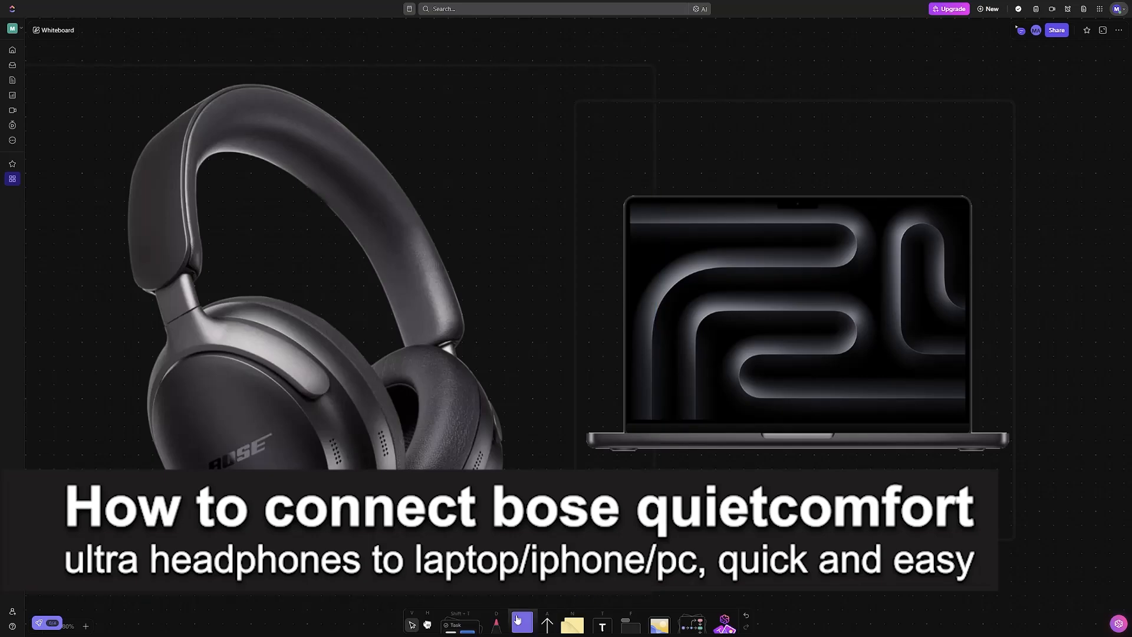
Step: Switch to the Pen tool for freehand drawing in pink
{"action": "left_click", "coordinate": [496, 626]}
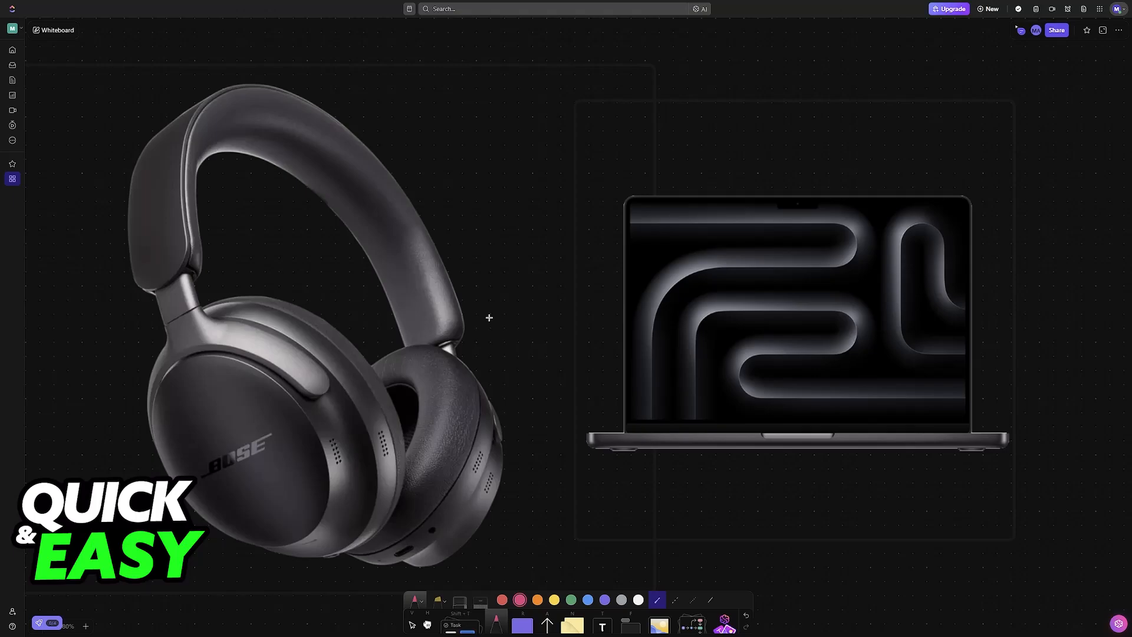
Step: Sketch a pink speaker with three sound waves between the headphones and laptop
{"action": "mouse_move", "coordinate": [484, 226]}
{"action": "left_mouse_down"}
{"action": "mouse_move", "coordinate": [513, 236]}
{"action": "mouse_move", "coordinate": [492, 232]}
{"action": "left_mouse_up"}
{"action": "mouse_move", "coordinate": [519, 196]}
{"action": "left_mouse_down"}
{"action": "mouse_move", "coordinate": [523, 236]}
{"action": "mouse_move", "coordinate": [534, 196]}
{"action": "left_mouse_up"}
{"action": "left_click_drag", "start_coordinate": [532, 259], "coordinate": [536, 162]}
{"action": "left_click_drag", "start_coordinate": [558, 258], "coordinate": [549, 159]}
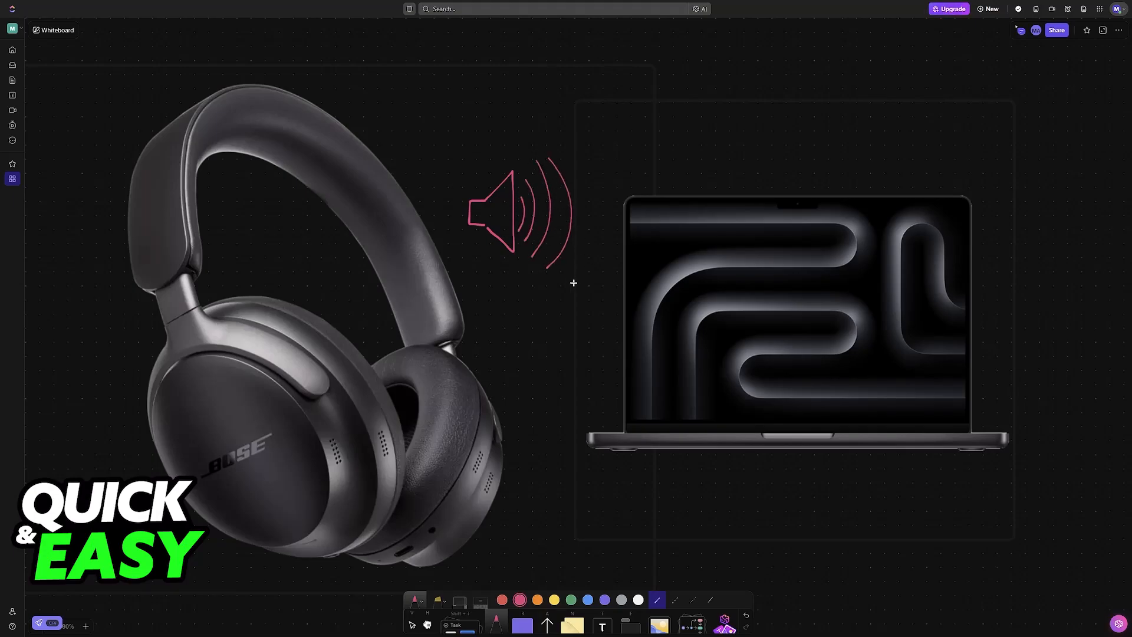
Step: Draw a circled B.T. label linked to the headphones, with an arrow pointing up at it
{"action": "mouse_move", "coordinate": [461, 352]}
{"action": "left_mouse_down"}
{"action": "mouse_move", "coordinate": [540, 364]}
{"action": "mouse_move", "coordinate": [579, 337]}
{"action": "left_mouse_up"}
{"action": "mouse_move", "coordinate": [571, 334]}
{"action": "left_mouse_down"}
{"action": "mouse_move", "coordinate": [573, 358]}
{"action": "mouse_move", "coordinate": [628, 340]}
{"action": "left_mouse_up"}
{"action": "left_click", "coordinate": [580, 358]}
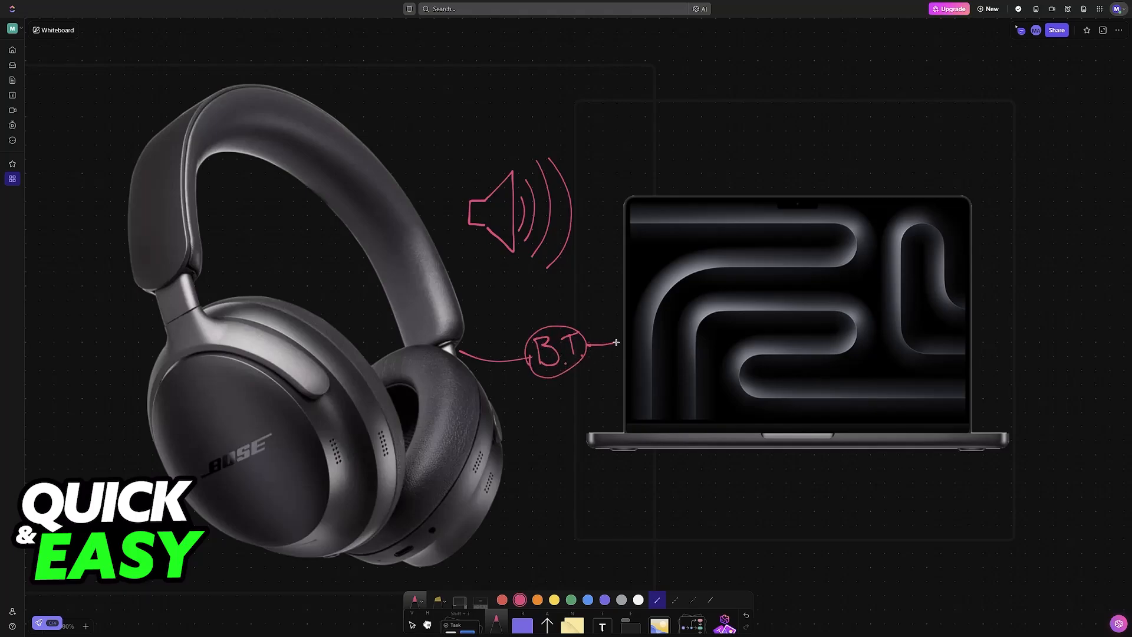
{"action": "mouse_move", "coordinate": [547, 399]}
{"action": "left_mouse_down"}
{"action": "mouse_move", "coordinate": [566, 398]}
{"action": "mouse_move", "coordinate": [582, 452]}
{"action": "left_mouse_up"}
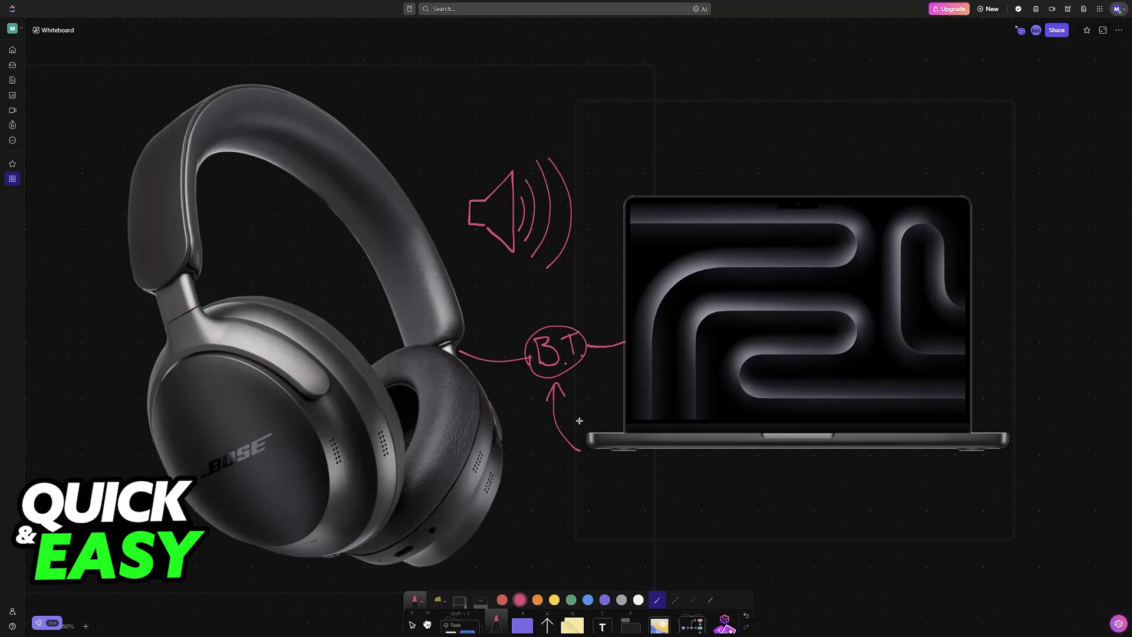
Step: Start circling the earcup port, then undo the stroke
{"action": "mouse_move", "coordinate": [387, 548]}
{"action": "left_mouse_down"}
{"action": "mouse_move", "coordinate": [417, 565]}
{"action": "mouse_move", "coordinate": [394, 562]}
{"action": "left_mouse_up"}
{"action": "key", "text": "ctrl+z"}
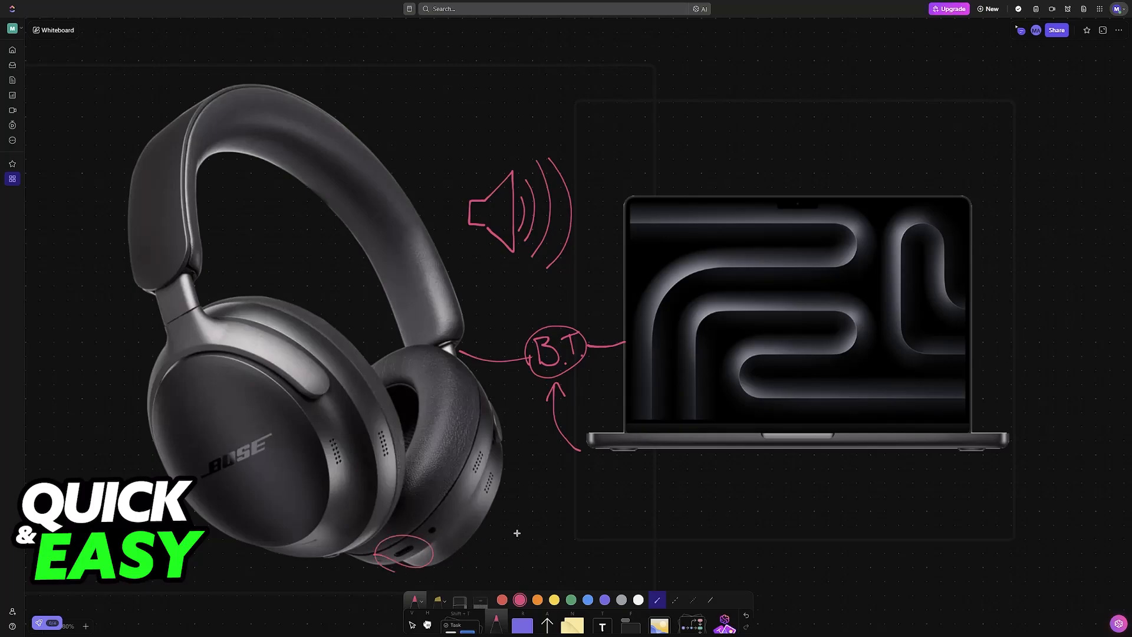
{"action": "key", "text": "ctrl+z"}
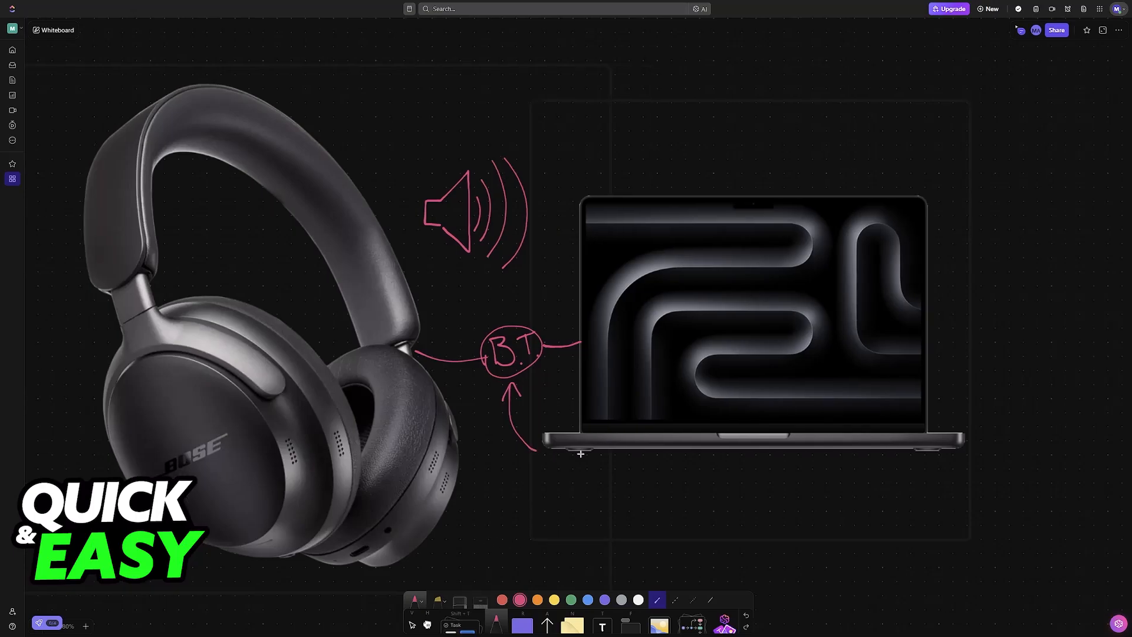
{"action": "scroll", "coordinate": [576, 460], "scroll_direction": "right", "scroll_amount": 10}
{"action": "scroll", "coordinate": [593, 446], "scroll_direction": "down", "scroll_amount": 3}
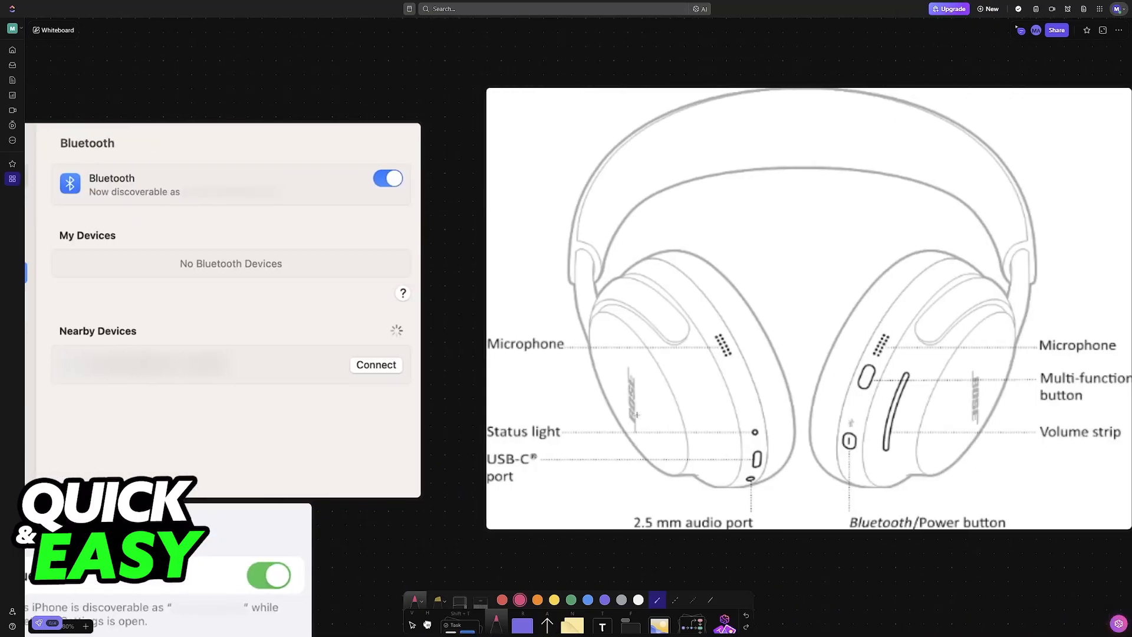
{"action": "scroll", "coordinate": [611, 398], "scroll_direction": "down", "scroll_amount": 3}
{"action": "scroll", "coordinate": [616, 387], "scroll_direction": "down", "scroll_amount": 2}
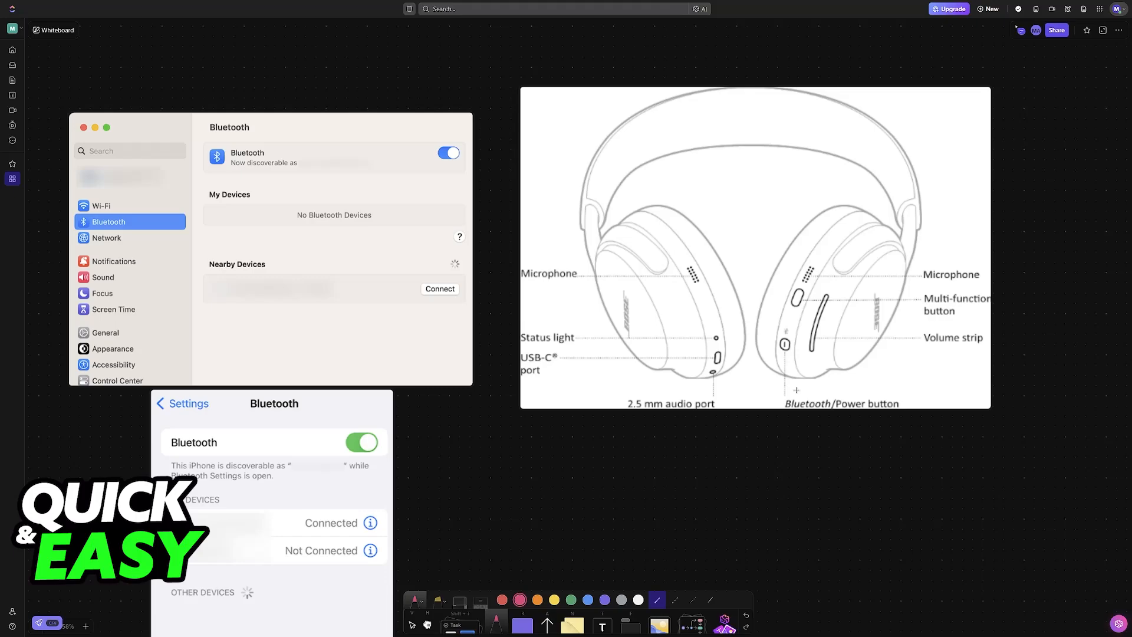
{"action": "scroll", "coordinate": [843, 348], "scroll_direction": "down", "scroll_amount": 2}
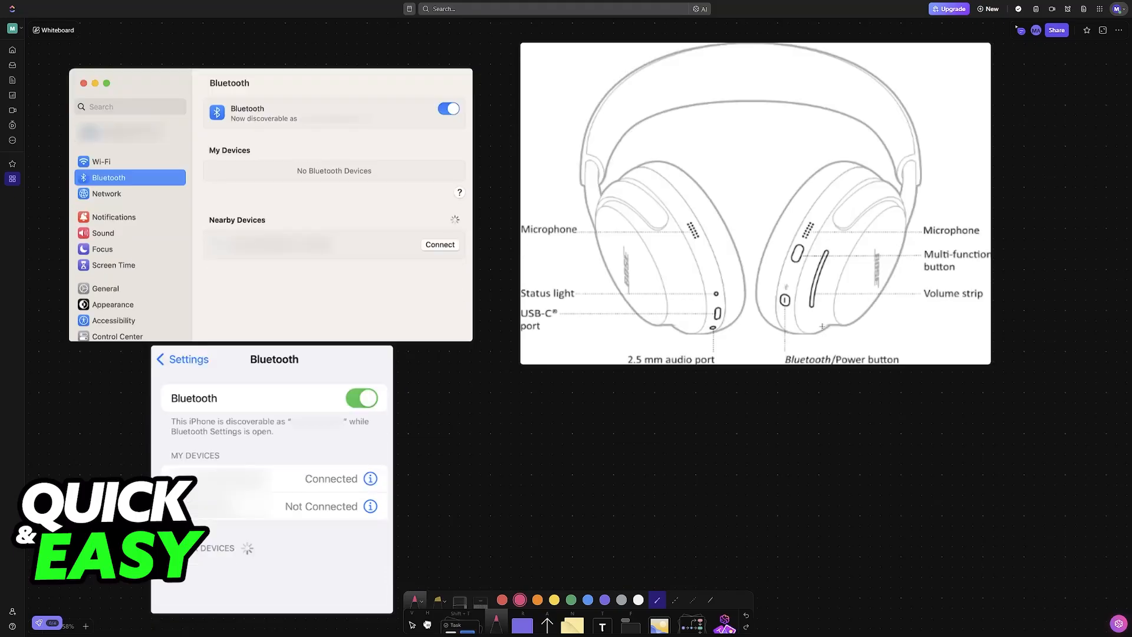
Step: Circle the Bluetooth/Power button and its label, and draw a pink Bluetooth symbol below the diagram
{"action": "mouse_move", "coordinate": [776, 292]}
{"action": "left_mouse_down"}
{"action": "mouse_move", "coordinate": [909, 328]}
{"action": "mouse_move", "coordinate": [780, 288]}
{"action": "left_mouse_up"}
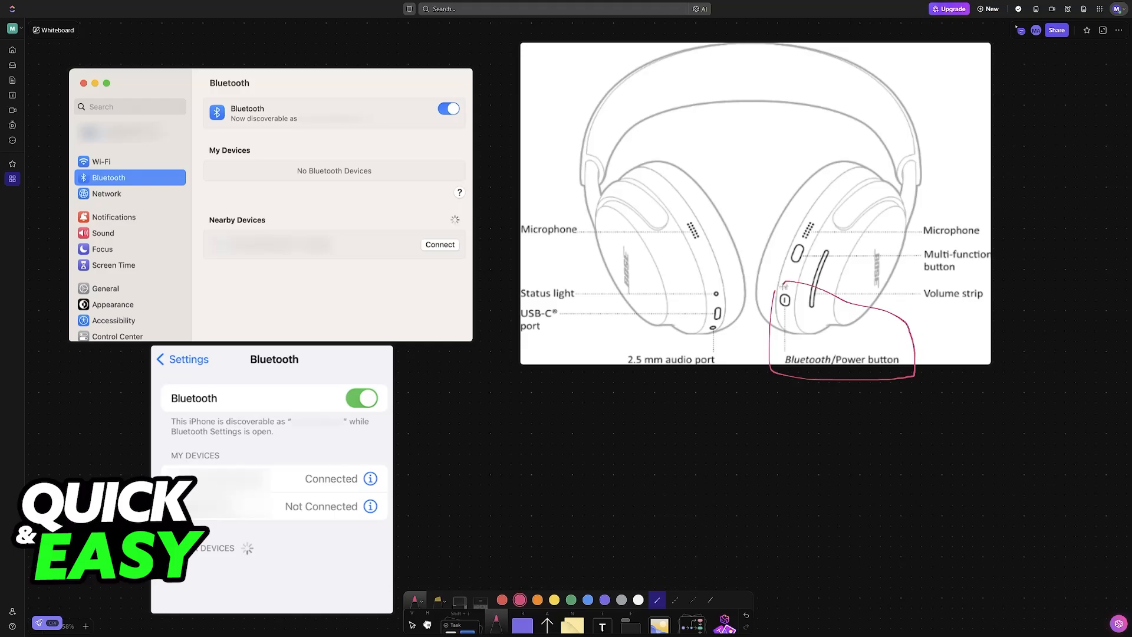
{"action": "left_click_drag", "start_coordinate": [773, 403], "coordinate": [766, 393]}
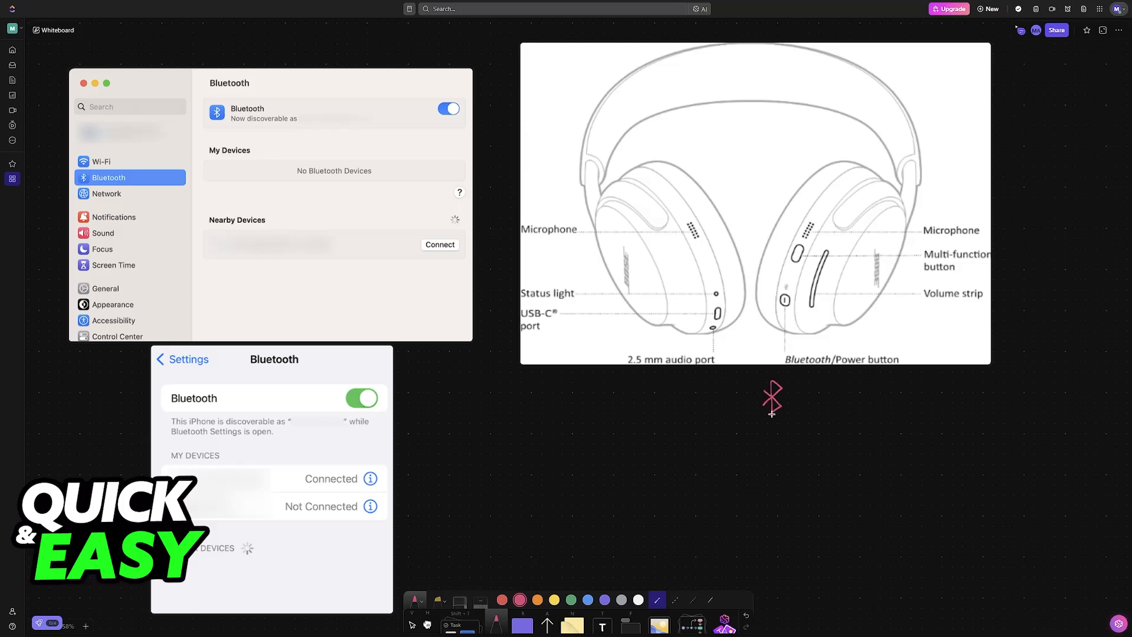
{"action": "mouse_move", "coordinate": [780, 304]}
{"action": "left_mouse_down"}
{"action": "mouse_move", "coordinate": [792, 283]}
{"action": "mouse_move", "coordinate": [776, 301]}
{"action": "left_mouse_up"}
Step: Draw purple glow rays around the headphone status light
{"action": "left_click", "coordinate": [604, 600]}
{"action": "mouse_move", "coordinate": [712, 292]}
{"action": "left_mouse_down"}
{"action": "mouse_move", "coordinate": [731, 299]}
{"action": "mouse_move", "coordinate": [734, 287]}
{"action": "mouse_move", "coordinate": [719, 285]}
{"action": "left_mouse_up"}
{"action": "left_click_drag", "start_coordinate": [713, 278], "coordinate": [709, 302]}
{"action": "left_click_drag", "start_coordinate": [713, 311], "coordinate": [711, 294]}
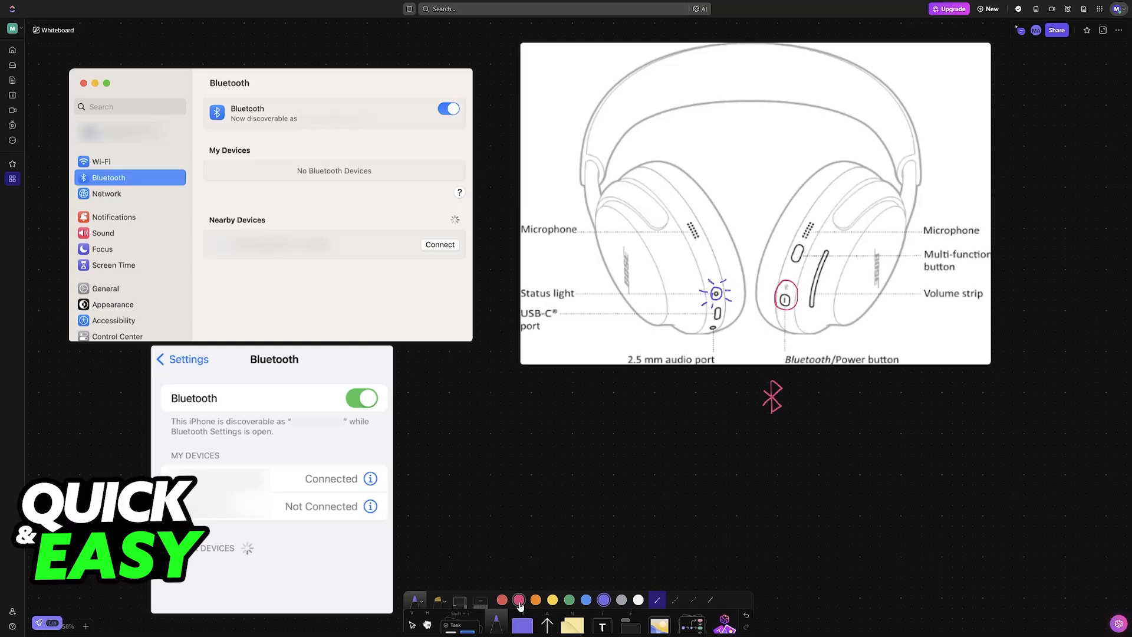
Step: Handwrite PAIRING in blue above the status light, then return to pink
{"action": "left_click", "coordinate": [520, 601]}
{"action": "left_click", "coordinate": [587, 600]}
{"action": "mouse_move", "coordinate": [683, 272]}
{"action": "left_mouse_down"}
{"action": "mouse_move", "coordinate": [689, 258]}
{"action": "mouse_move", "coordinate": [701, 273]}
{"action": "left_mouse_up"}
{"action": "mouse_move", "coordinate": [697, 264]}
{"action": "left_mouse_down"}
{"action": "mouse_move", "coordinate": [735, 272]}
{"action": "mouse_move", "coordinate": [740, 251]}
{"action": "left_mouse_up"}
{"action": "left_click_drag", "start_coordinate": [735, 252], "coordinate": [752, 261]}
{"action": "left_click", "coordinate": [519, 600]}
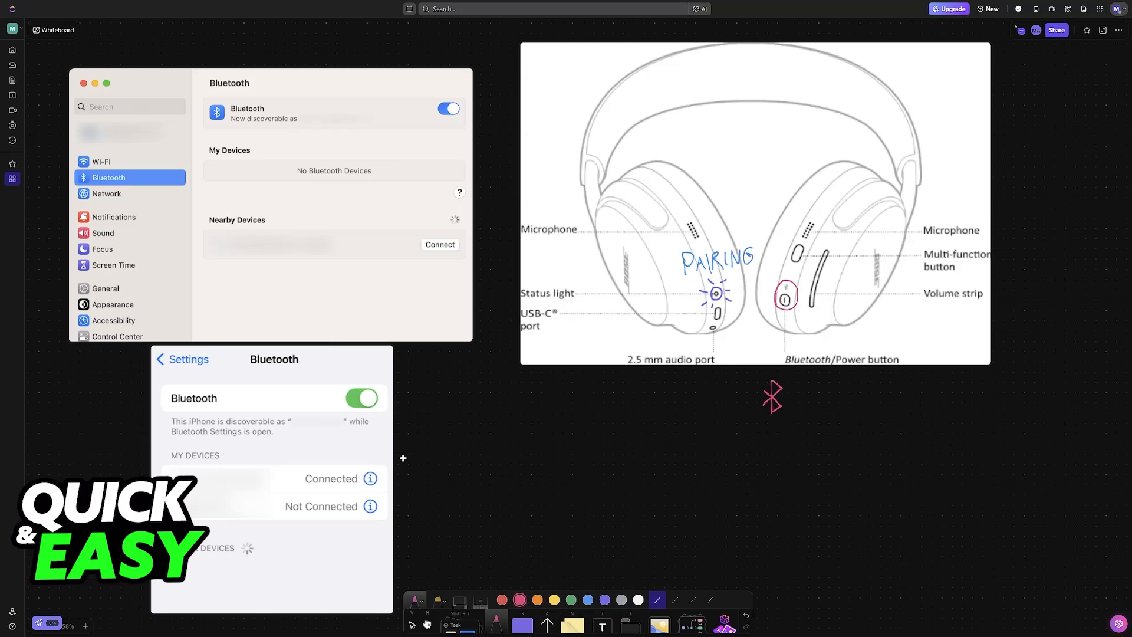
Step: Bracket both sides of the Mac and iPhone Bluetooth toggle rows in pink
{"action": "left_click_drag", "start_coordinate": [217, 127], "coordinate": [209, 98]}
{"action": "left_click_drag", "start_coordinate": [461, 128], "coordinate": [459, 99]}
{"action": "left_click_drag", "start_coordinate": [167, 412], "coordinate": [163, 385]}
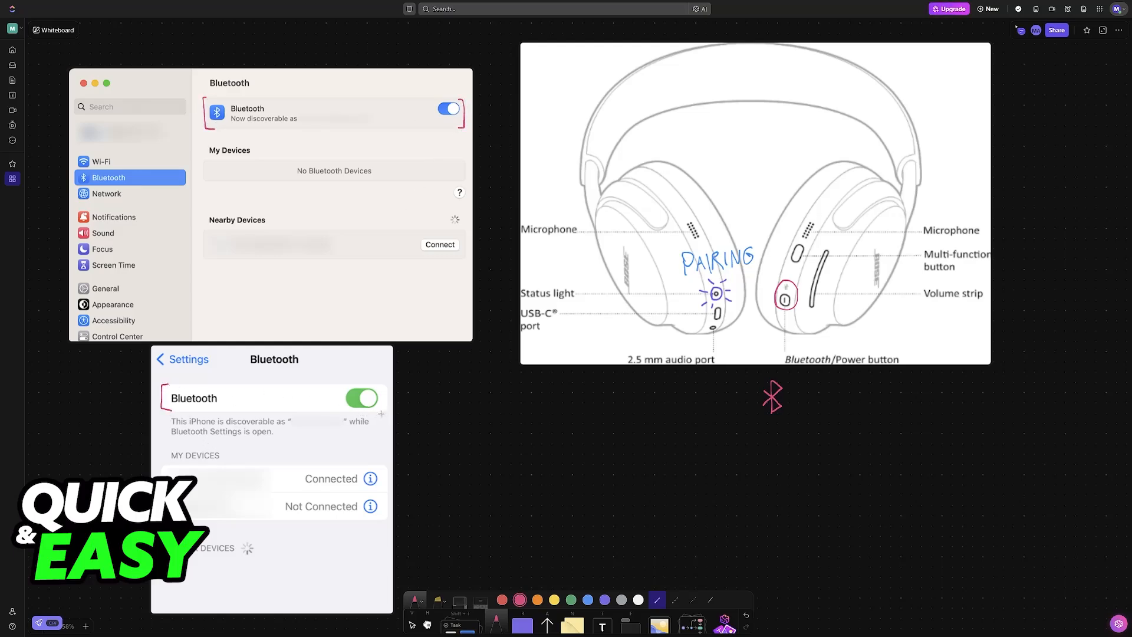
{"action": "left_click_drag", "start_coordinate": [381, 412], "coordinate": [381, 386]}
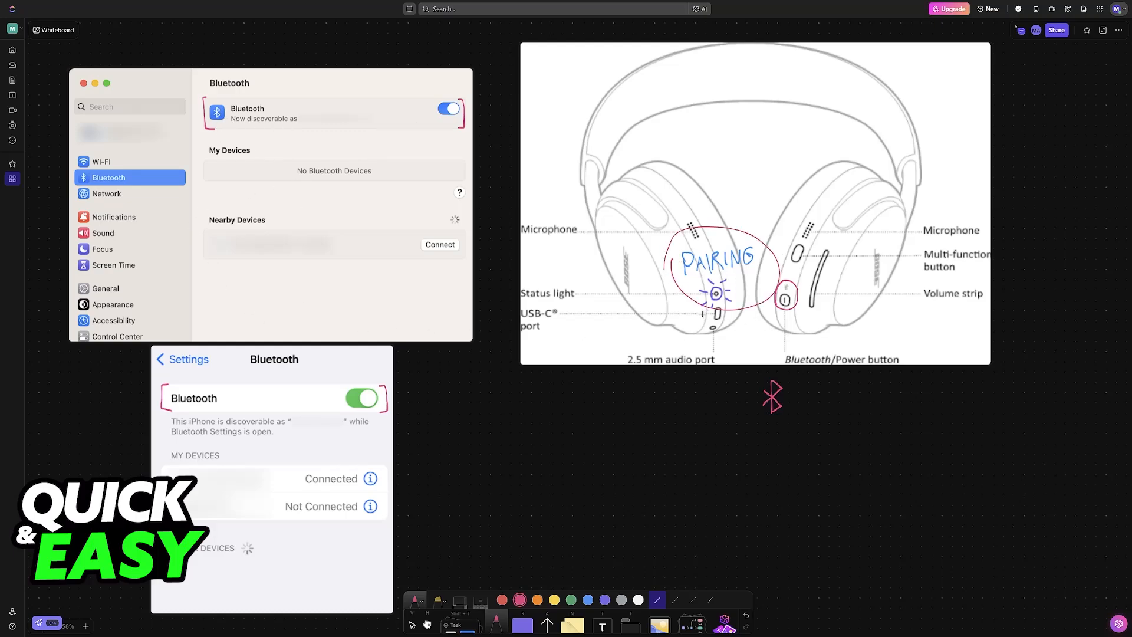
Step: Draw pink arrows from PAIRING to the iPhone device list and the Mac's Connect button, redoing the first
{"action": "mouse_move", "coordinate": [678, 271]}
{"action": "left_mouse_down"}
{"action": "mouse_move", "coordinate": [652, 307]}
{"action": "mouse_move", "coordinate": [413, 483]}
{"action": "left_mouse_up"}
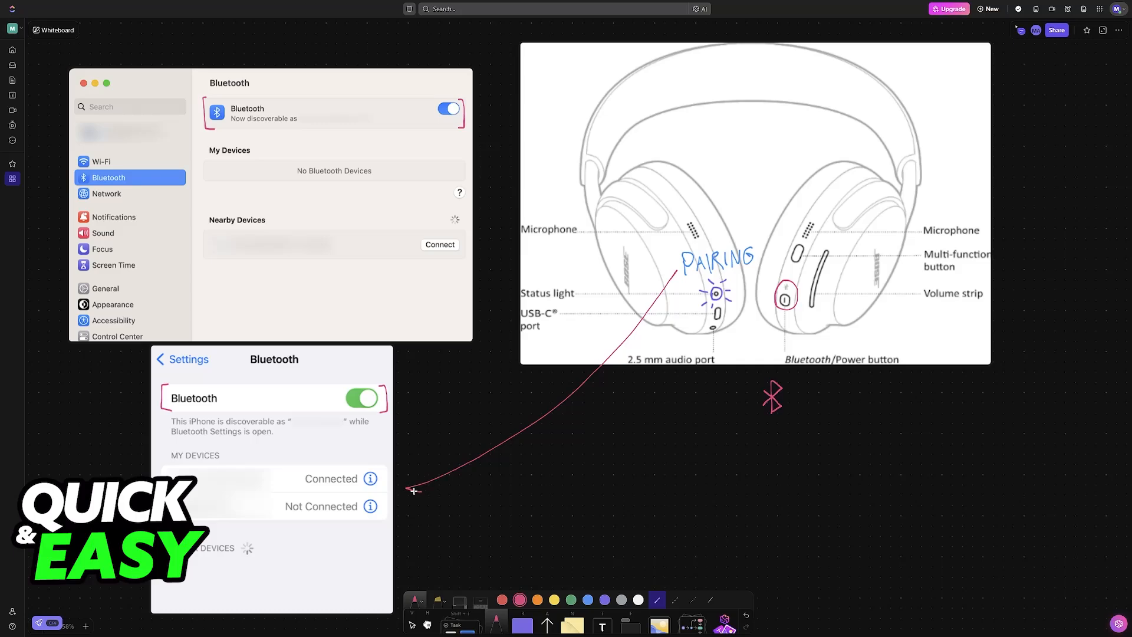
{"action": "key", "text": "ctrl+z"}
{"action": "left_click_drag", "start_coordinate": [678, 269], "coordinate": [406, 559]}
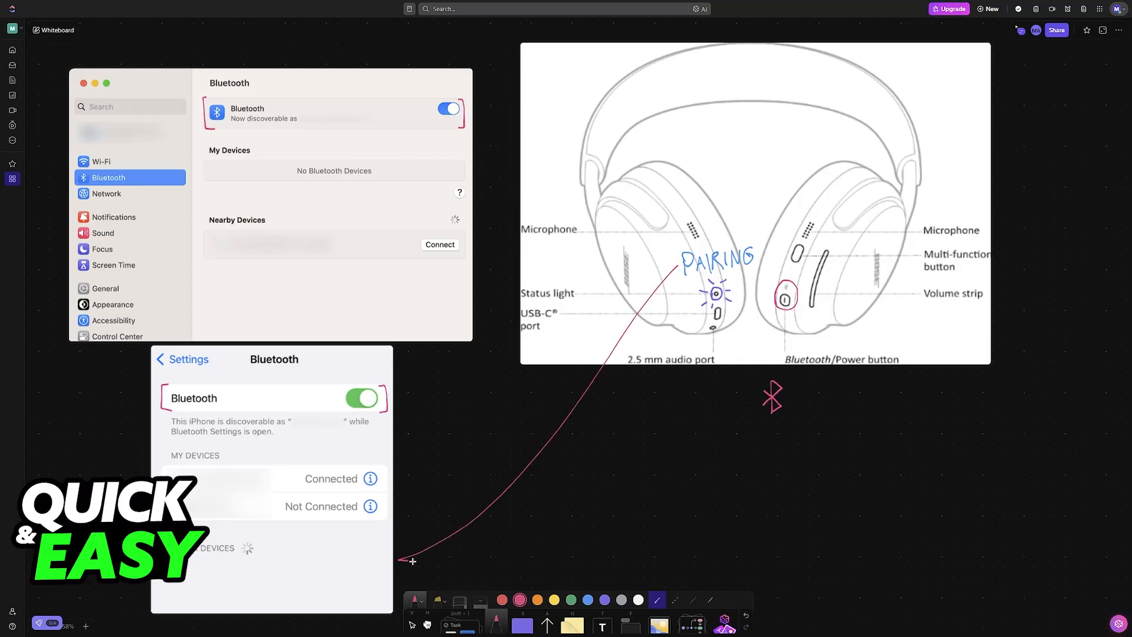
{"action": "mouse_move", "coordinate": [679, 264]}
{"action": "left_mouse_down"}
{"action": "mouse_move", "coordinate": [420, 255]}
{"action": "mouse_move", "coordinate": [421, 237]}
{"action": "mouse_move", "coordinate": [459, 258]}
{"action": "left_mouse_up"}
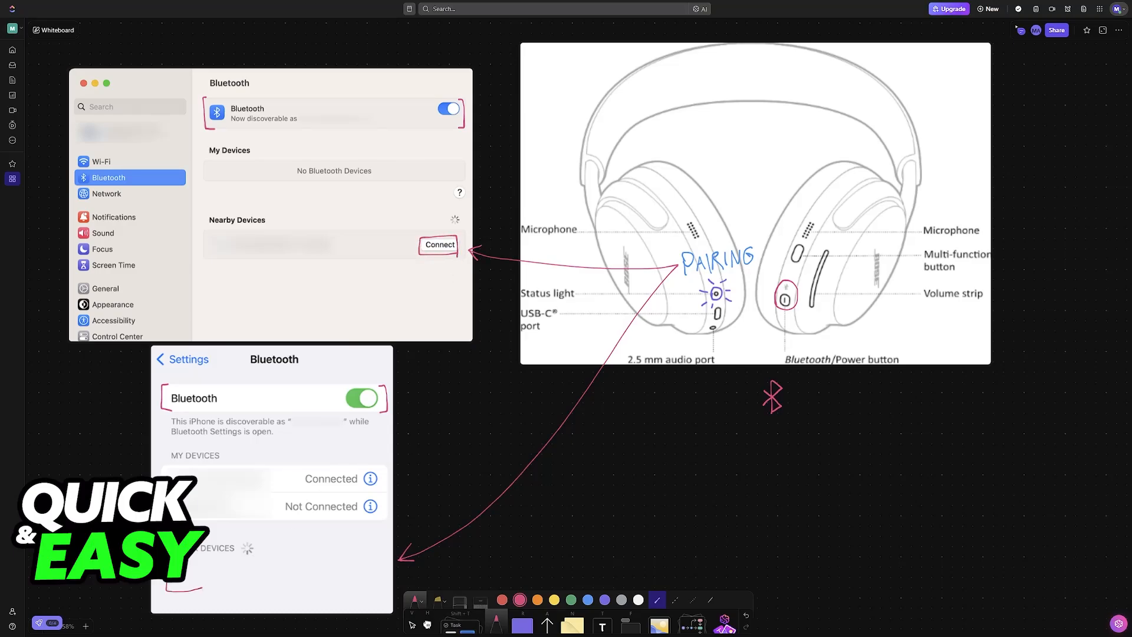
Step: Mark the iPhone's other-devices list with BOSE, then undo a circle around PAIRING
{"action": "mouse_move", "coordinate": [195, 563]}
{"action": "left_mouse_down"}
{"action": "mouse_move", "coordinate": [188, 582]}
{"action": "mouse_move", "coordinate": [248, 581]}
{"action": "mouse_move", "coordinate": [177, 585]}
{"action": "mouse_move", "coordinate": [247, 591]}
{"action": "left_mouse_up"}
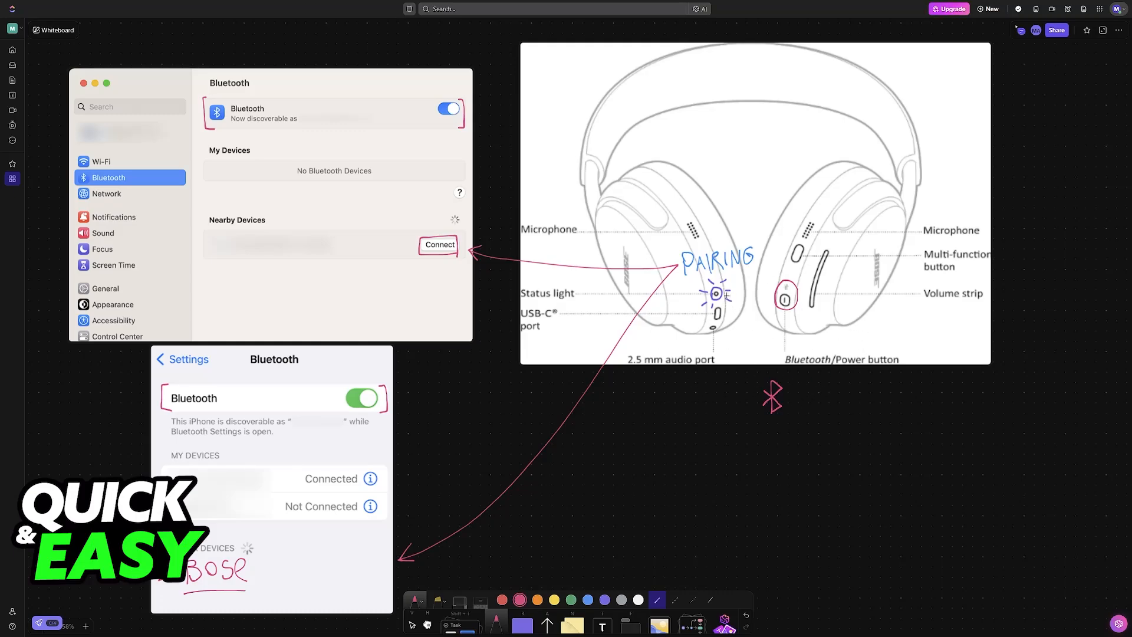
{"action": "left_click_drag", "start_coordinate": [748, 242], "coordinate": [665, 292]}
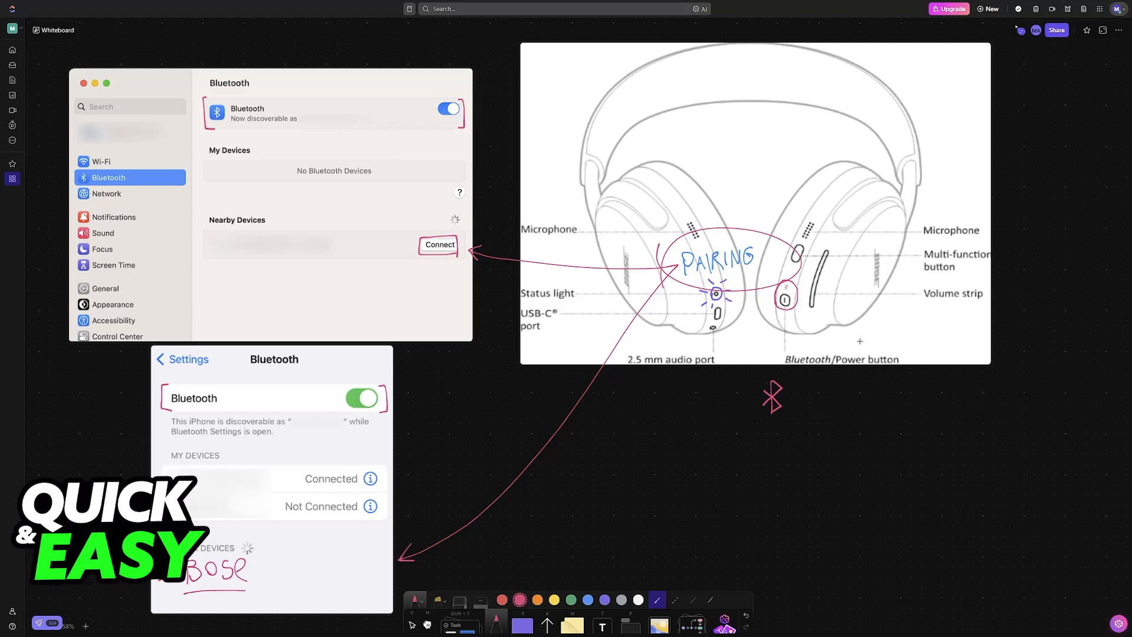
{"action": "key", "text": "ctrl+z"}
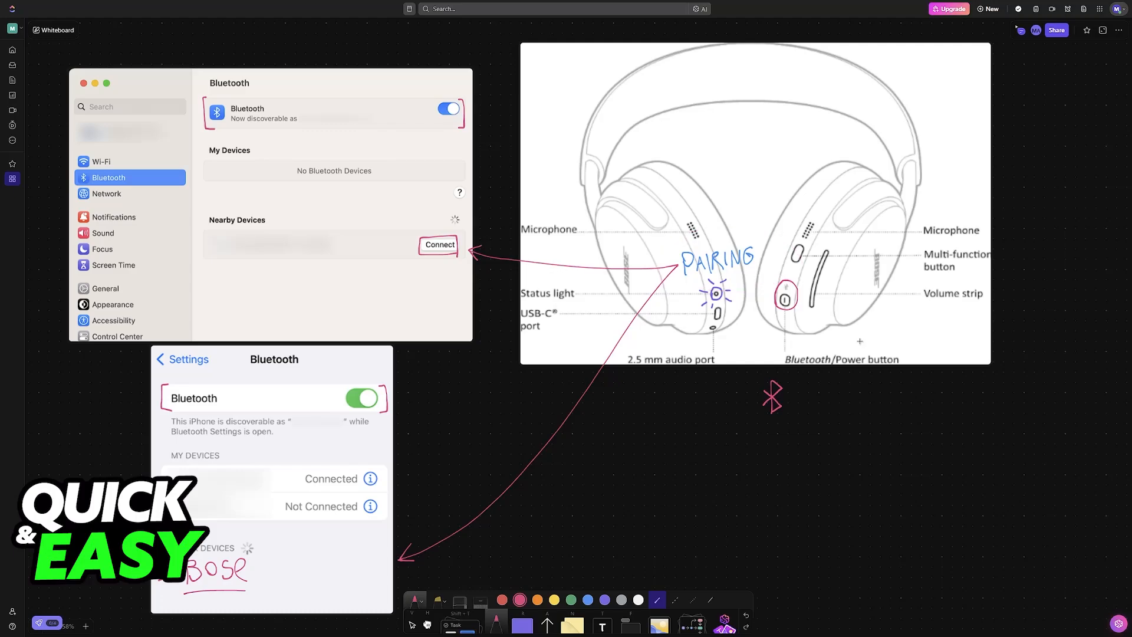